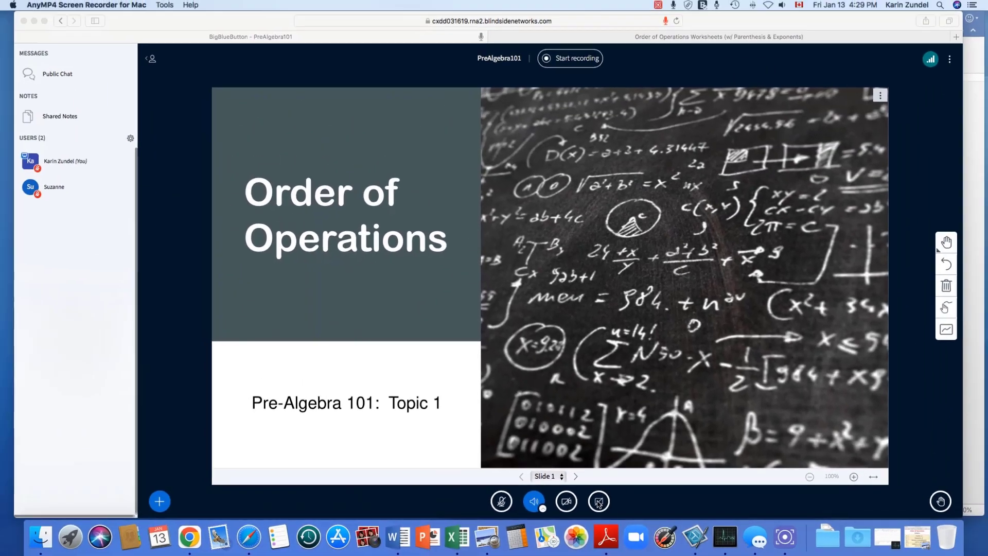
- Share the entire screen, allowing Safari's capture prompt, and bring the worksheet PDF forward
{"action": "left_click", "coordinate": [599, 504]}
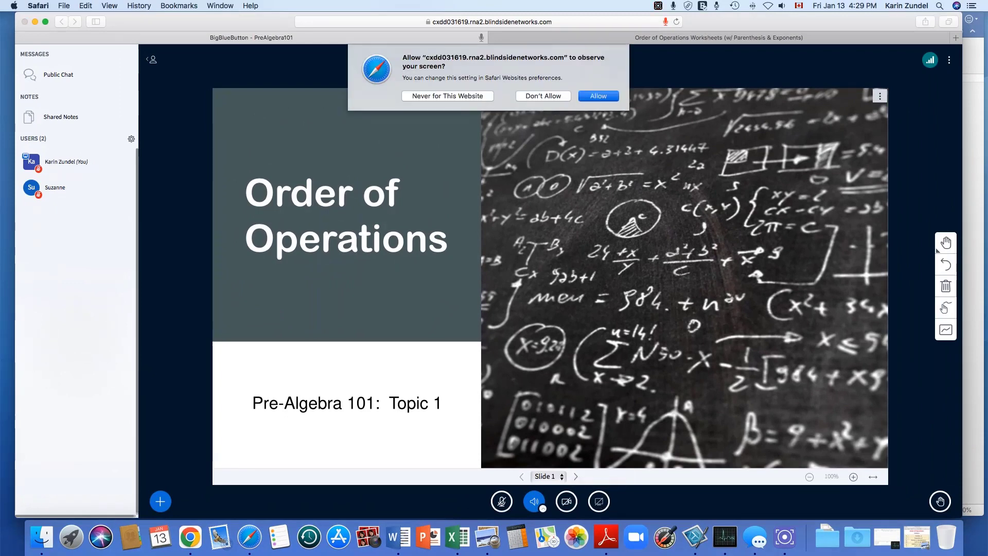
{"action": "left_click", "coordinate": [598, 96]}
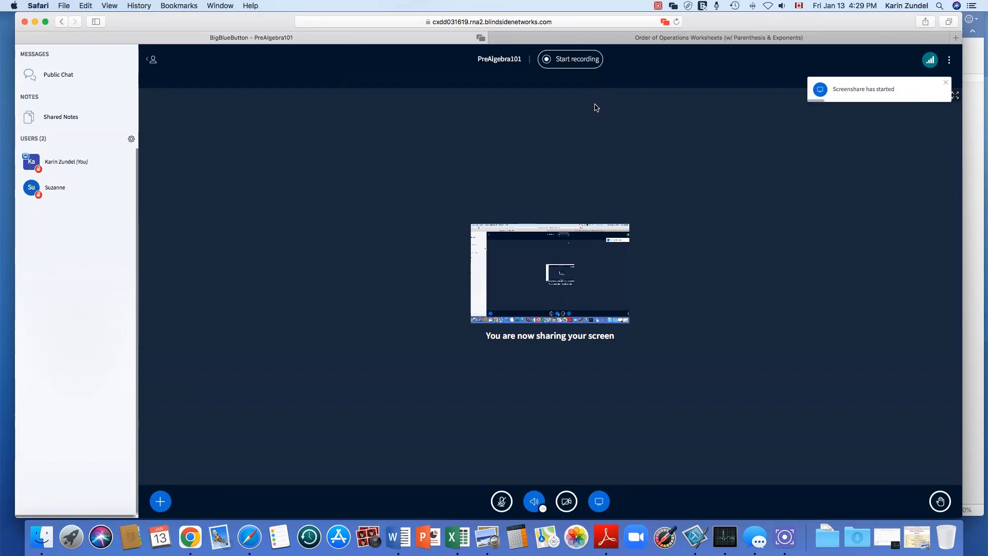
{"action": "left_click", "coordinate": [607, 537]}
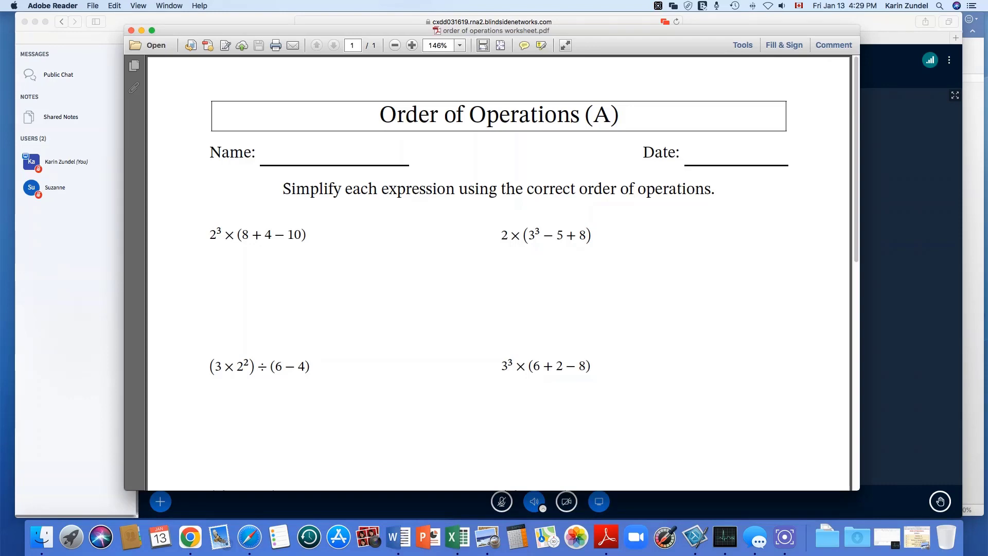
- Scroll the worksheet PDF down to the lower problems and the Math-Drills.com footer
{"action": "scroll", "coordinate": [499, 273], "scroll_direction": "down", "scroll_amount": 1}
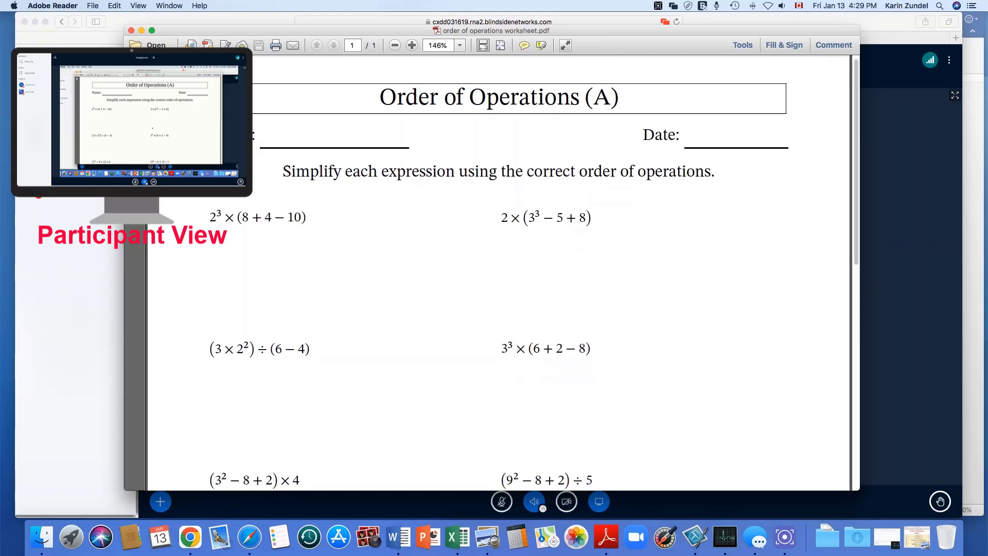
{"action": "scroll", "coordinate": [498, 272], "scroll_direction": "down", "scroll_amount": 10}
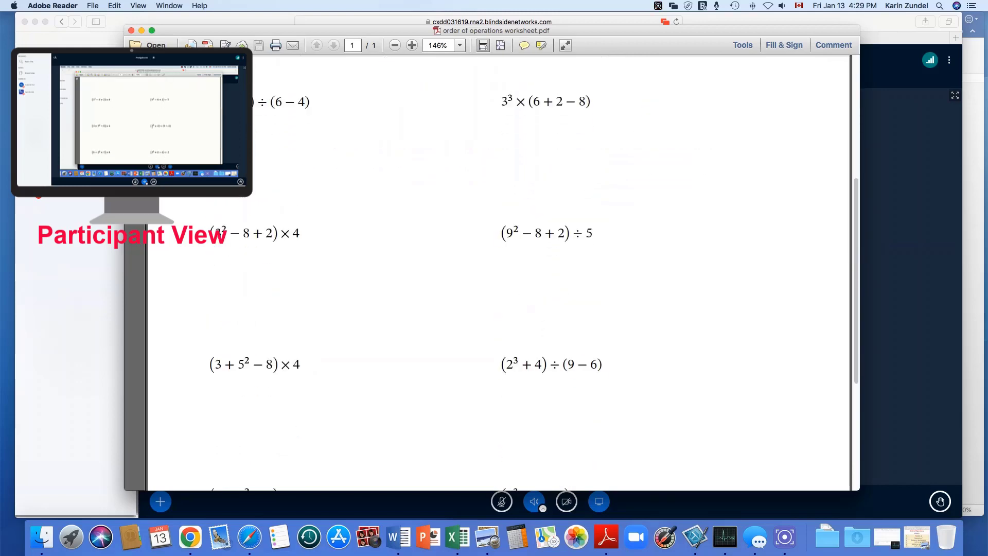
{"action": "scroll", "coordinate": [498, 273], "scroll_direction": "down", "scroll_amount": 8}
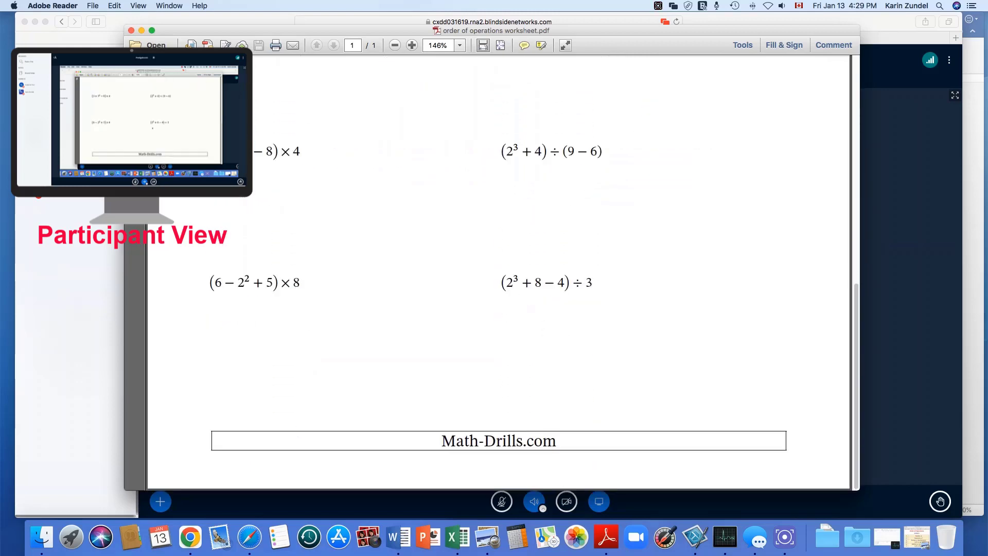
- Switch to Safari's Order of Operations Worksheets tab and scroll to the sample worksheet images
{"action": "left_click", "coordinate": [857, 16]}
{"action": "left_click", "coordinate": [672, 41]}
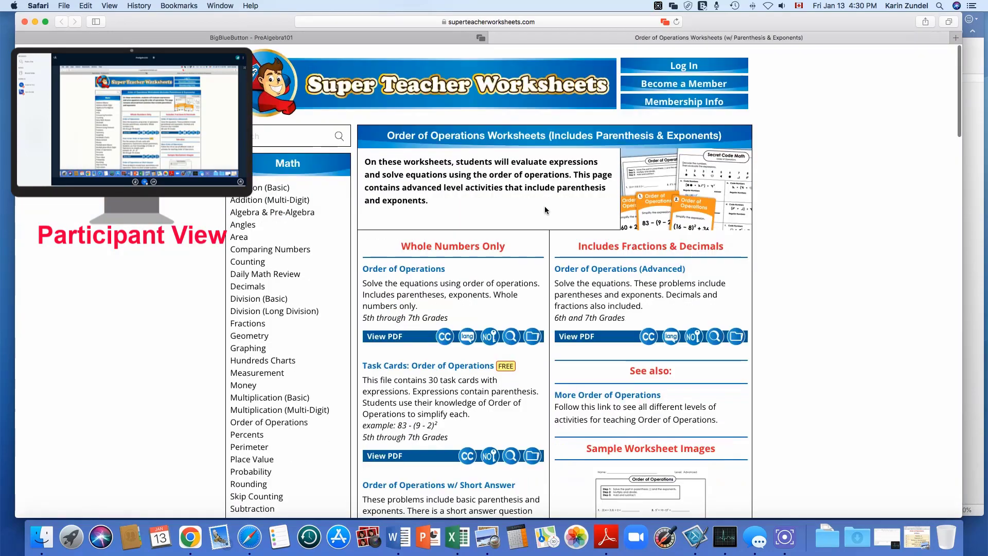
{"action": "scroll", "coordinate": [544, 206], "scroll_direction": "down", "scroll_amount": 5}
{"action": "scroll", "coordinate": [546, 209], "scroll_direction": "up", "scroll_amount": 4}
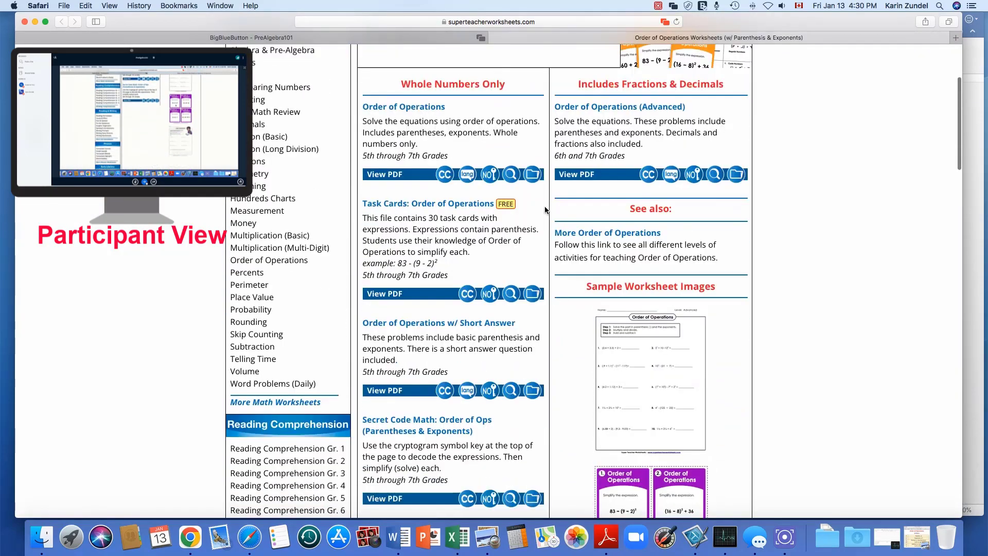
{"action": "scroll", "coordinate": [546, 209], "scroll_direction": "down", "scroll_amount": 7}
{"action": "scroll", "coordinate": [546, 209], "scroll_direction": "down", "scroll_amount": 1}
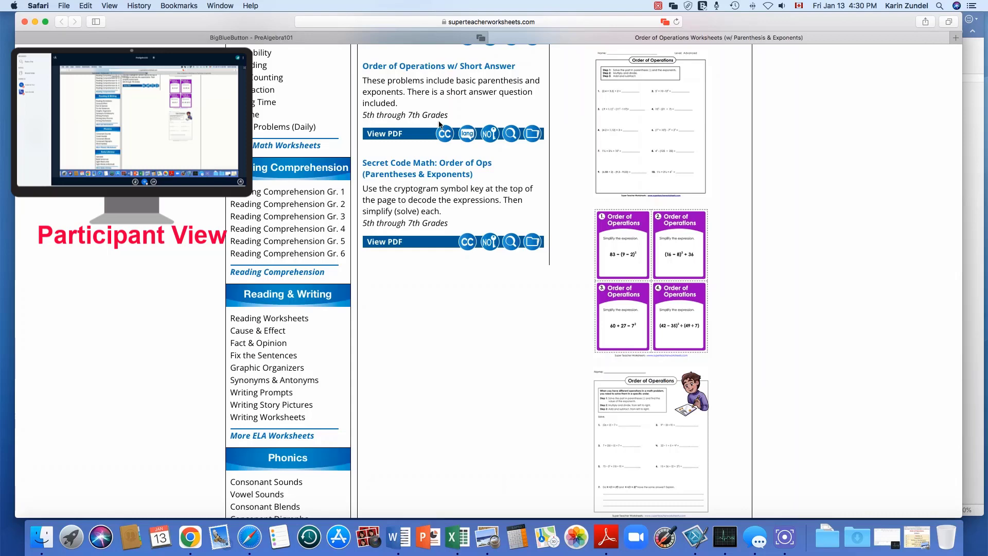
- Return to the BigBlueButton tab and stop the entire-screen share
{"action": "left_click", "coordinate": [314, 37]}
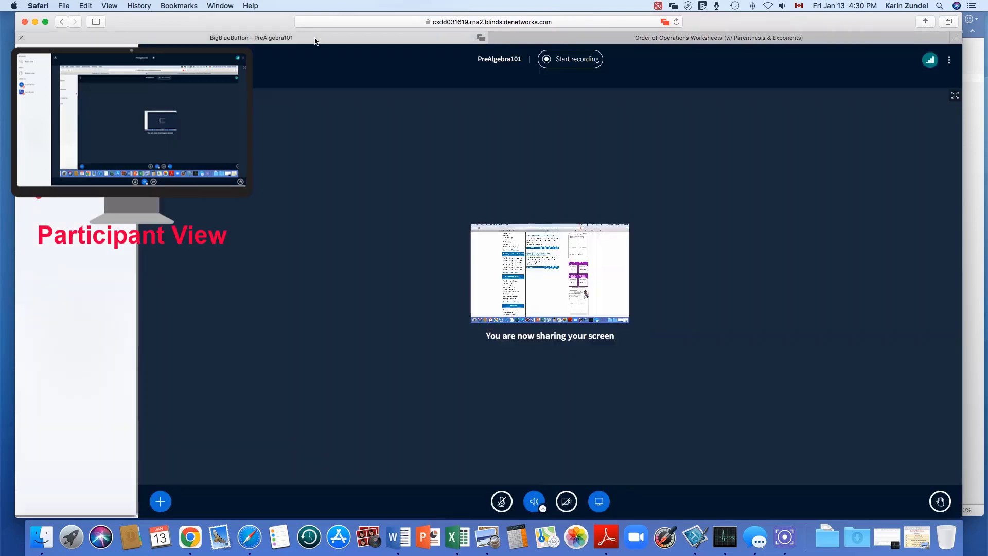
{"action": "left_click", "coordinate": [604, 508]}
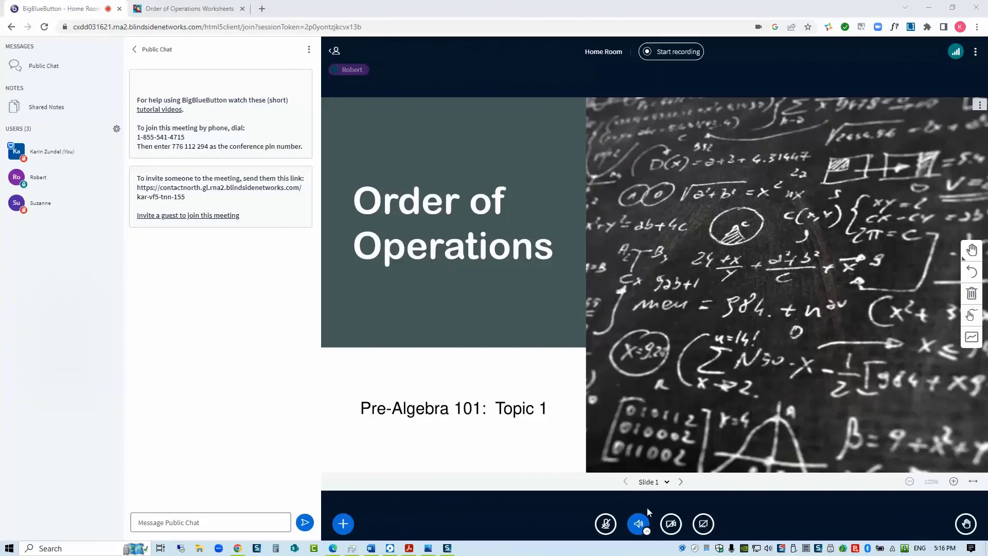
- Browse the Entire Screen, Window and Chrome Tab options, then select the worksheet PDF window
{"action": "left_click", "coordinate": [704, 524]}
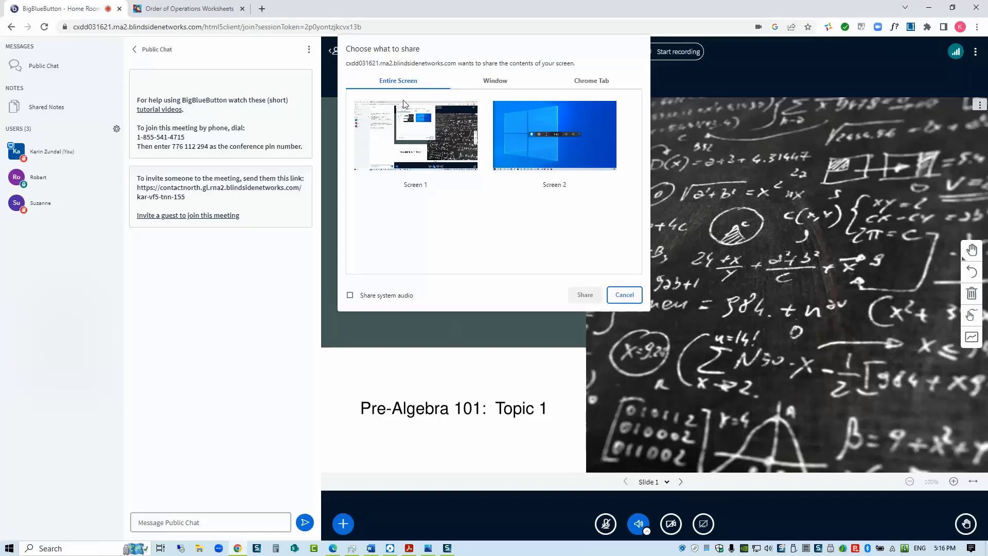
{"action": "left_click", "coordinate": [412, 136]}
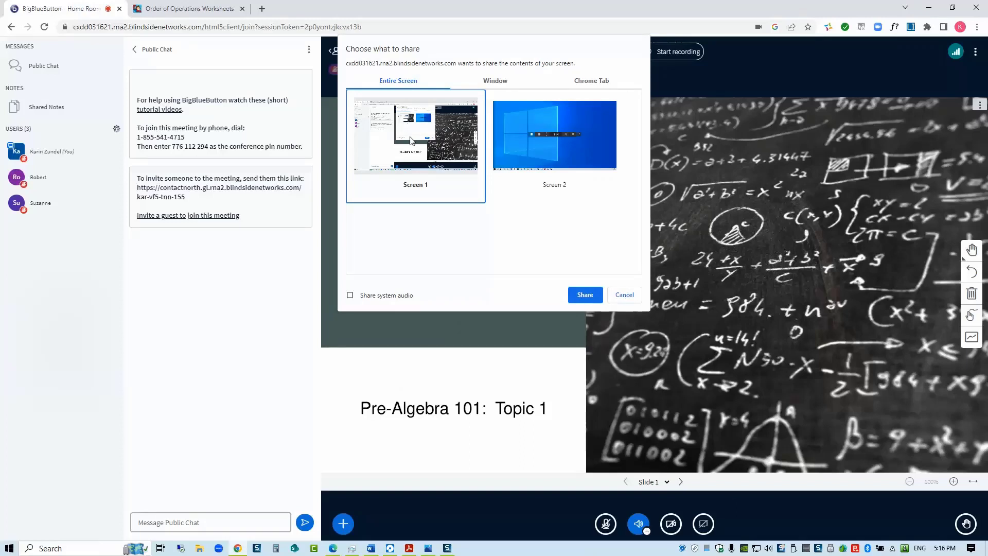
{"action": "left_click", "coordinate": [506, 84]}
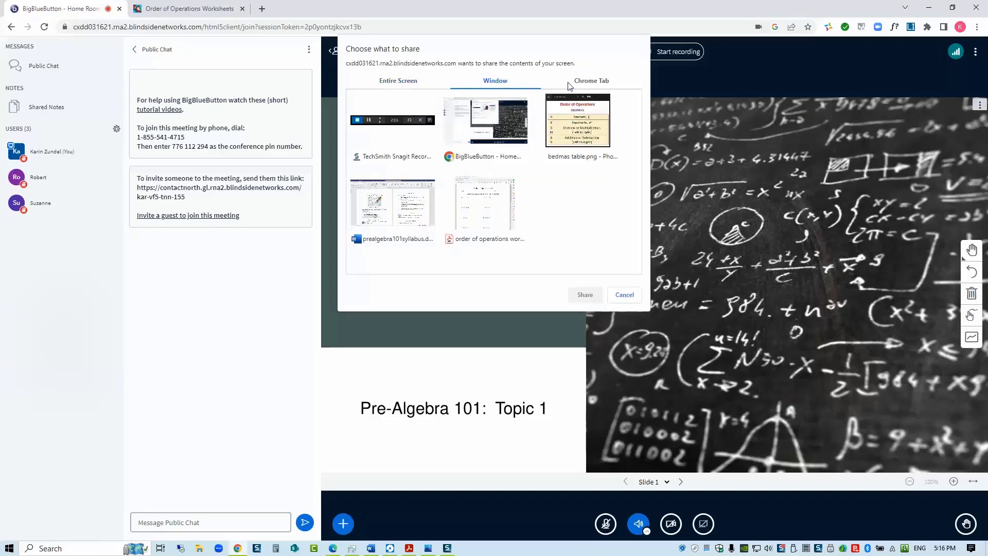
{"action": "left_click", "coordinate": [592, 85]}
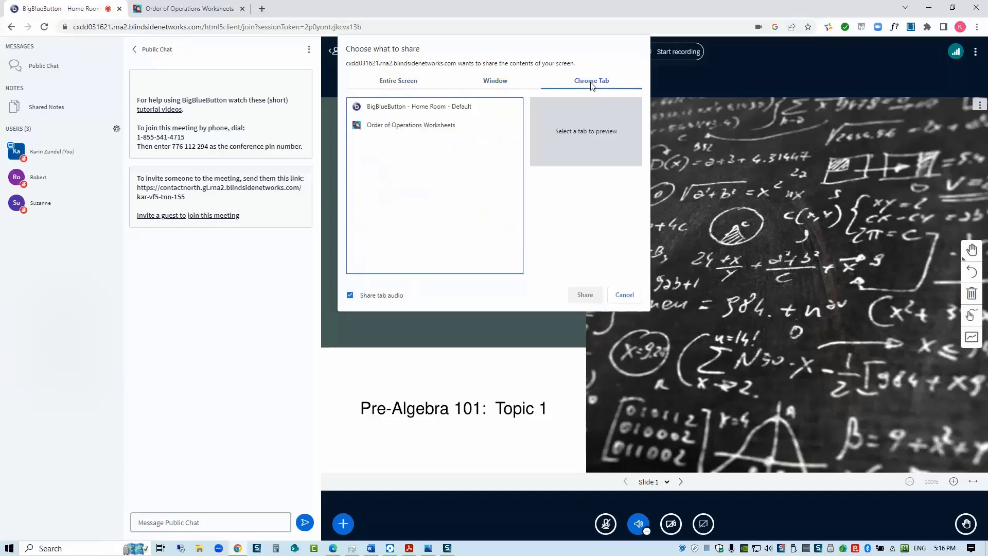
{"action": "left_click", "coordinate": [495, 85]}
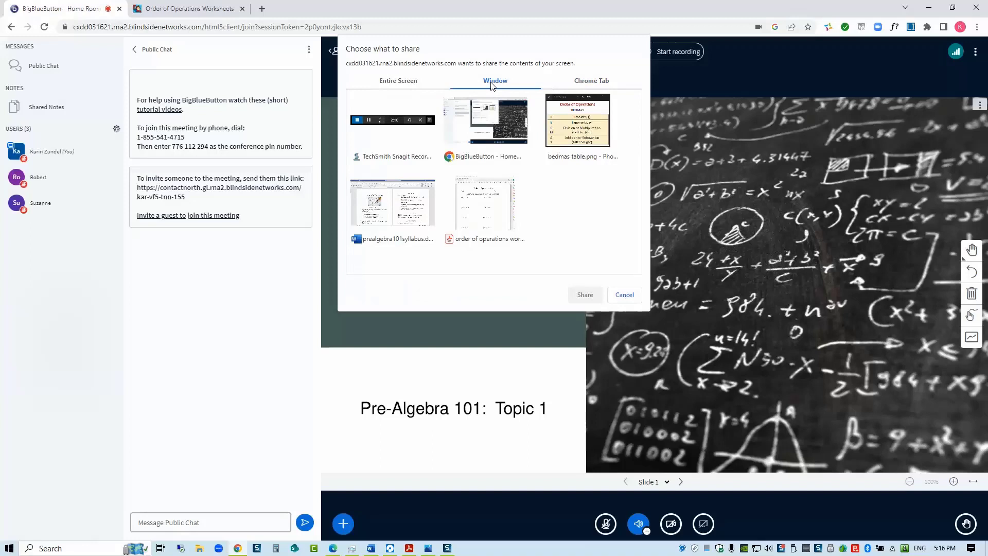
{"action": "left_click", "coordinate": [490, 212]}
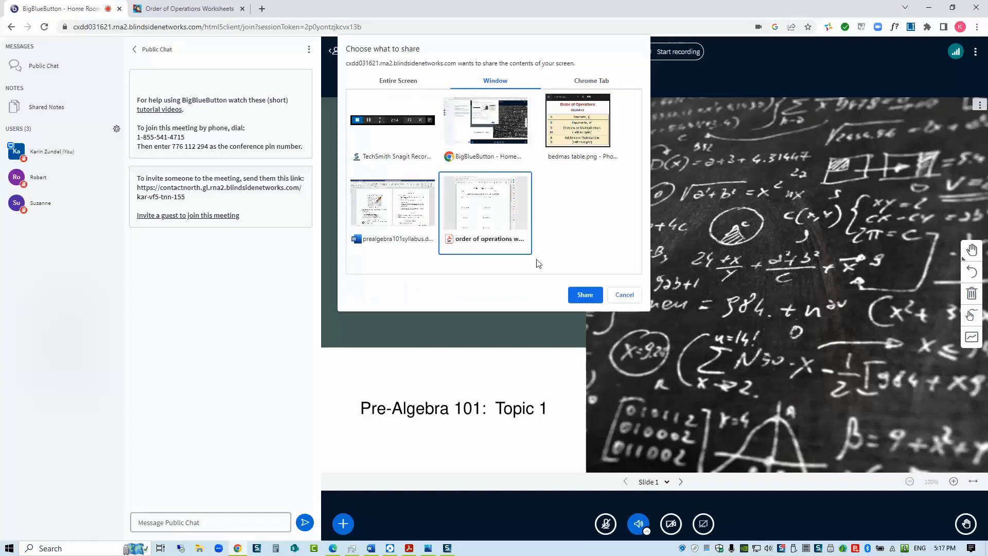
- Share the worksheet PDF window, then move the sharing notice aside and hide it
{"action": "left_click", "coordinate": [586, 295]}
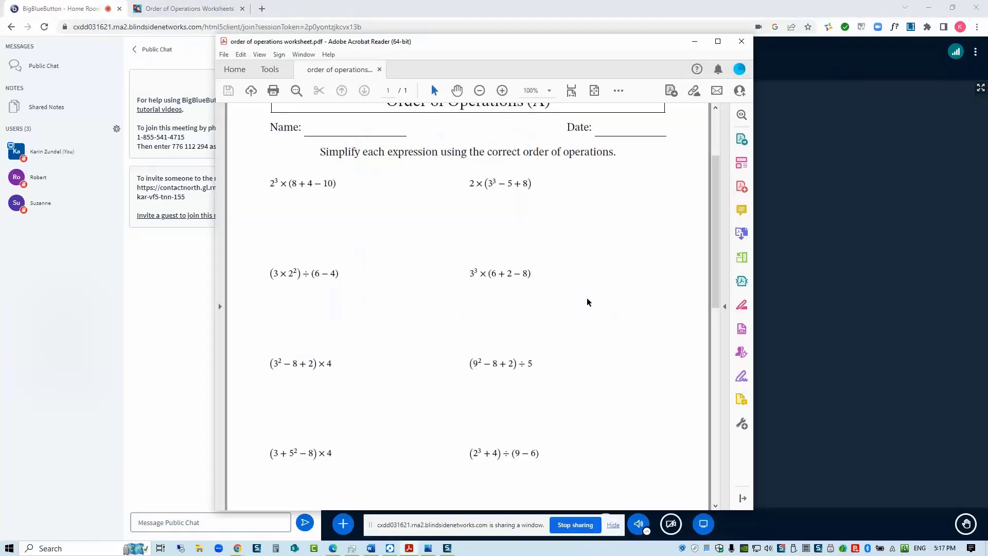
{"action": "scroll", "coordinate": [587, 298], "scroll_direction": "down", "scroll_amount": 1}
{"action": "scroll", "coordinate": [589, 302], "scroll_direction": "down", "scroll_amount": 2}
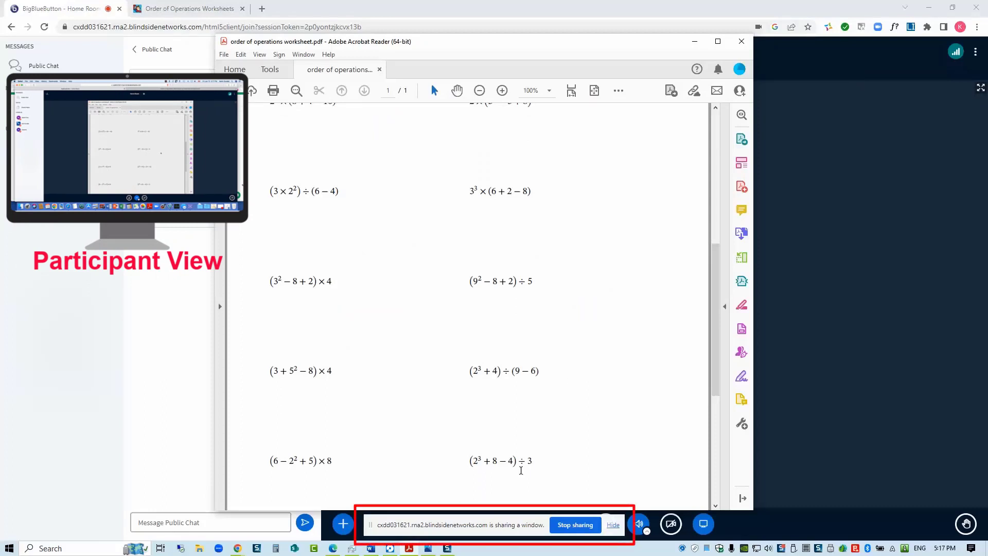
{"action": "left_click_drag", "start_coordinate": [539, 536], "coordinate": [895, 208]}
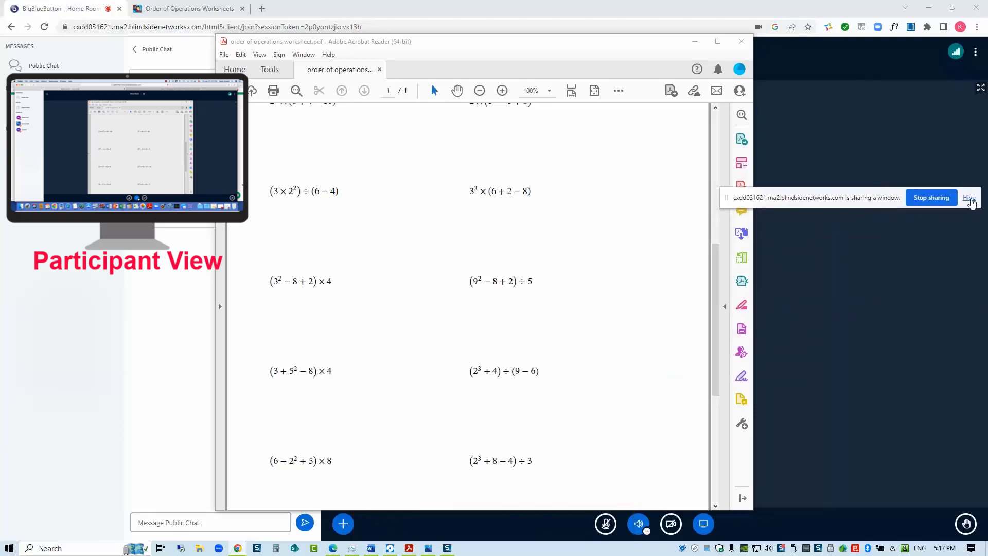
{"action": "left_click", "coordinate": [971, 201]}
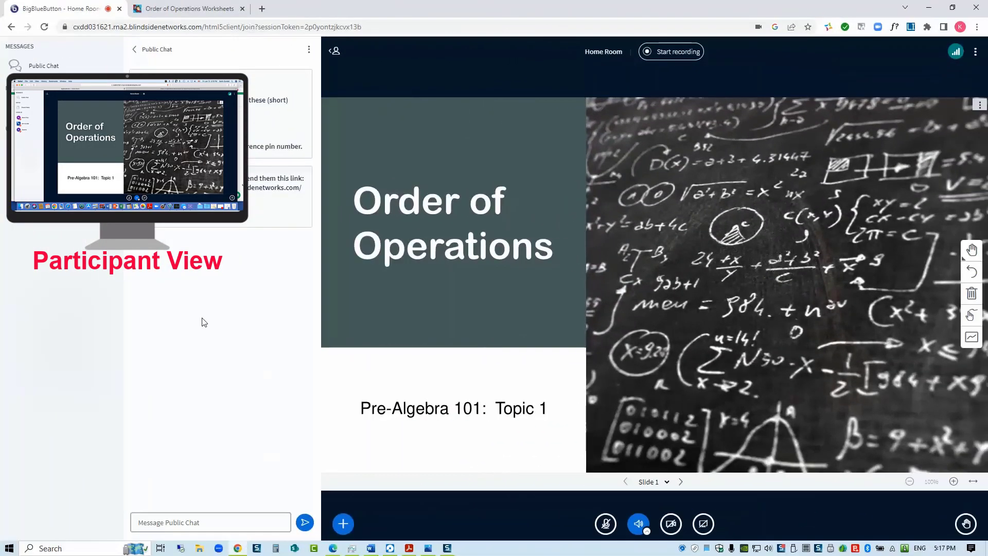
- Share the Order of Operations Worksheets Chrome tab with the meeting
{"action": "left_click", "coordinate": [704, 524]}
{"action": "left_click", "coordinate": [610, 82]}
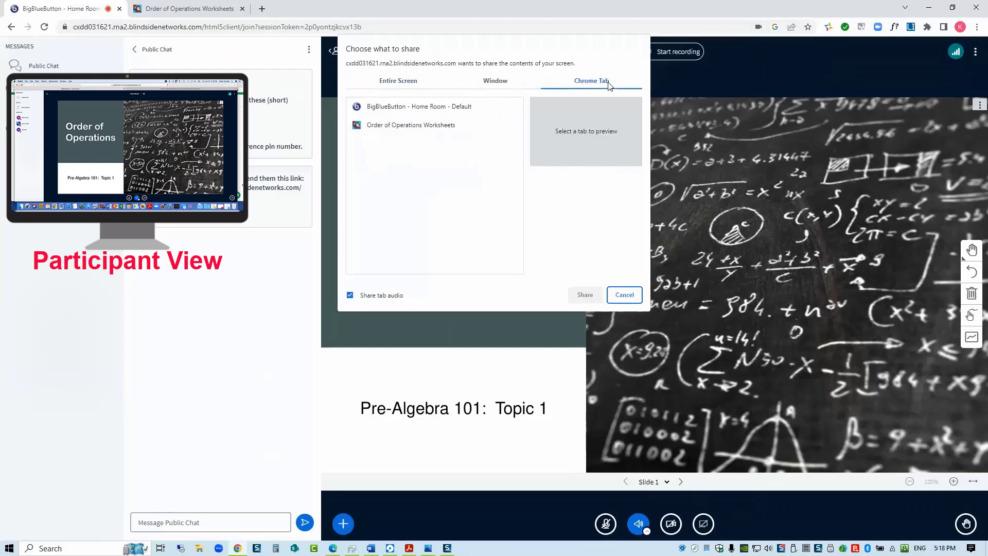
{"action": "left_click", "coordinate": [427, 130]}
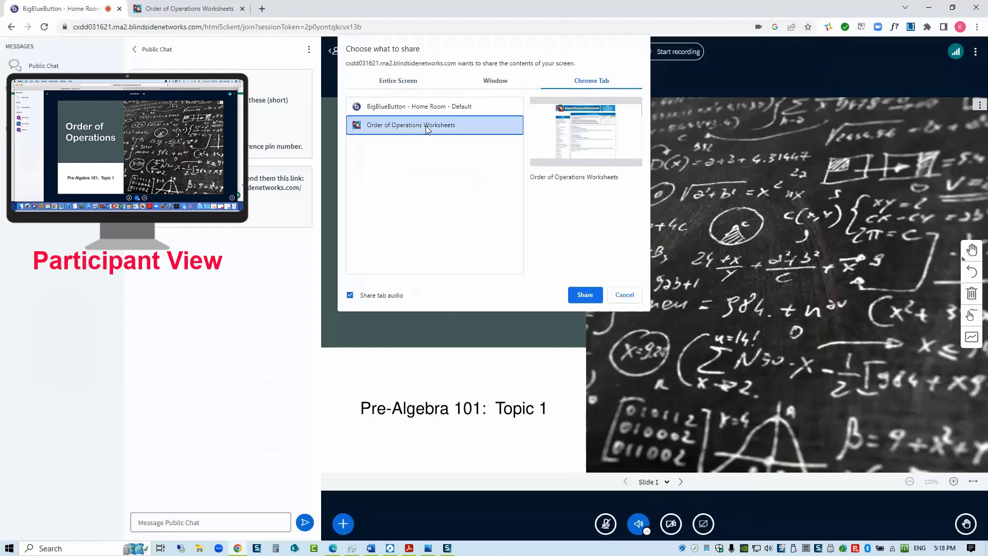
{"action": "left_click", "coordinate": [584, 295]}
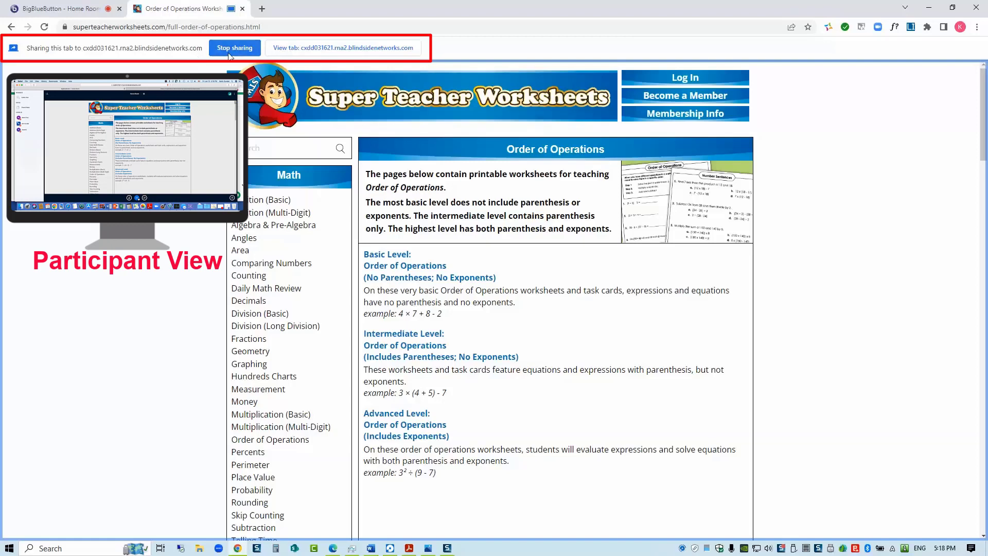
- Return to the BigBlueButton tab and stop sharing the worksheets tab
{"action": "left_click", "coordinate": [311, 48]}
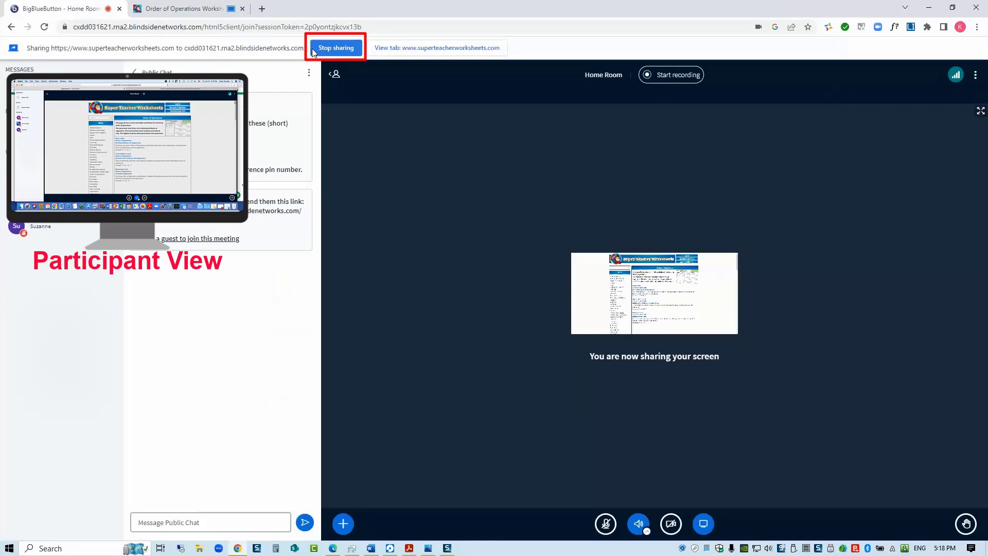
{"action": "left_click", "coordinate": [706, 530]}
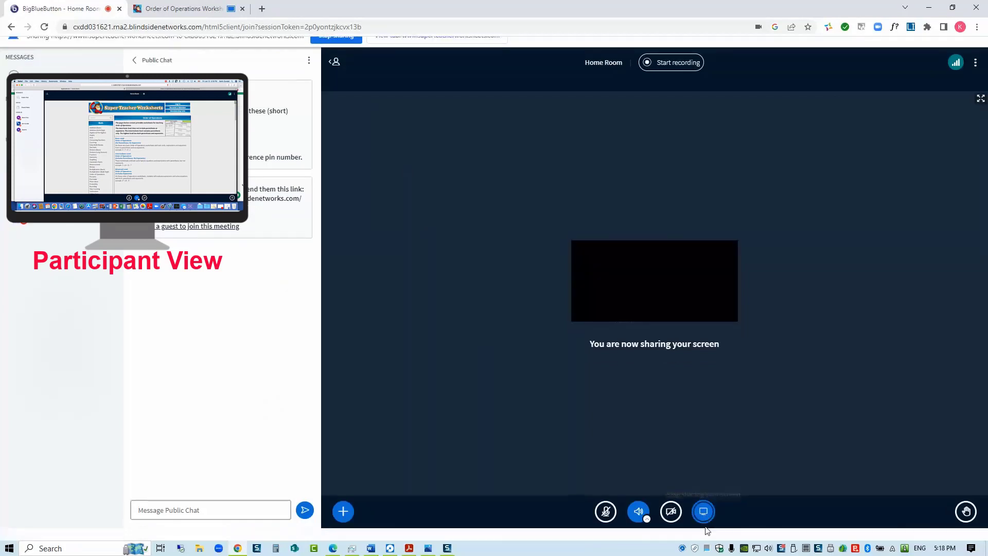